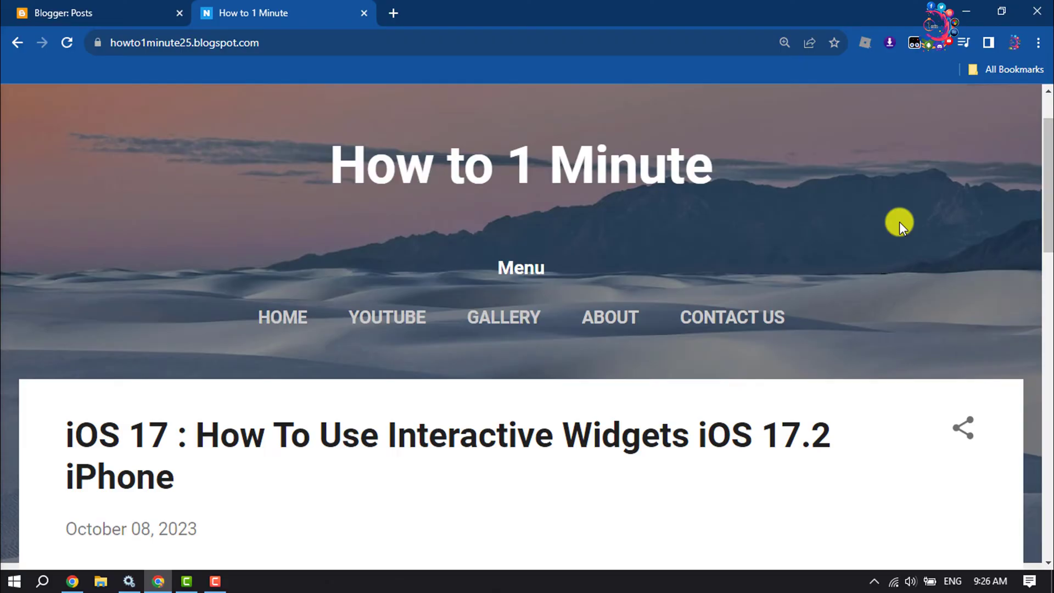
- Examine the blog's home page, its iOS 17 post and the page behind the YouTube menu entry
{"action": "scroll", "coordinate": [898, 224], "scroll_direction": "down", "scroll_amount": 4}
{"action": "scroll", "coordinate": [899, 224], "scroll_direction": "up", "scroll_amount": 5}
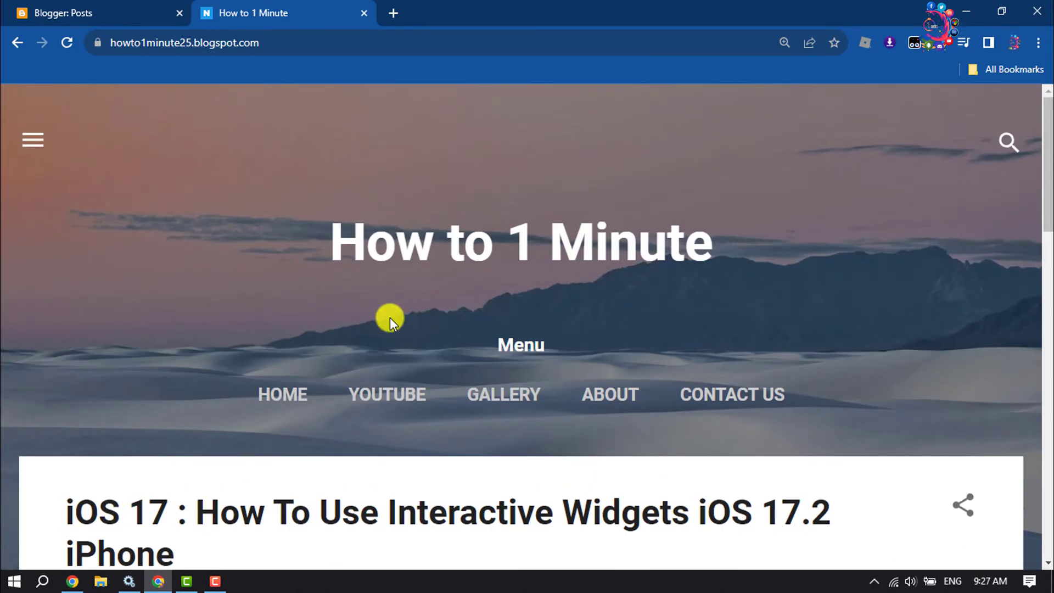
{"action": "scroll", "coordinate": [391, 316], "scroll_direction": "down", "scroll_amount": 10}
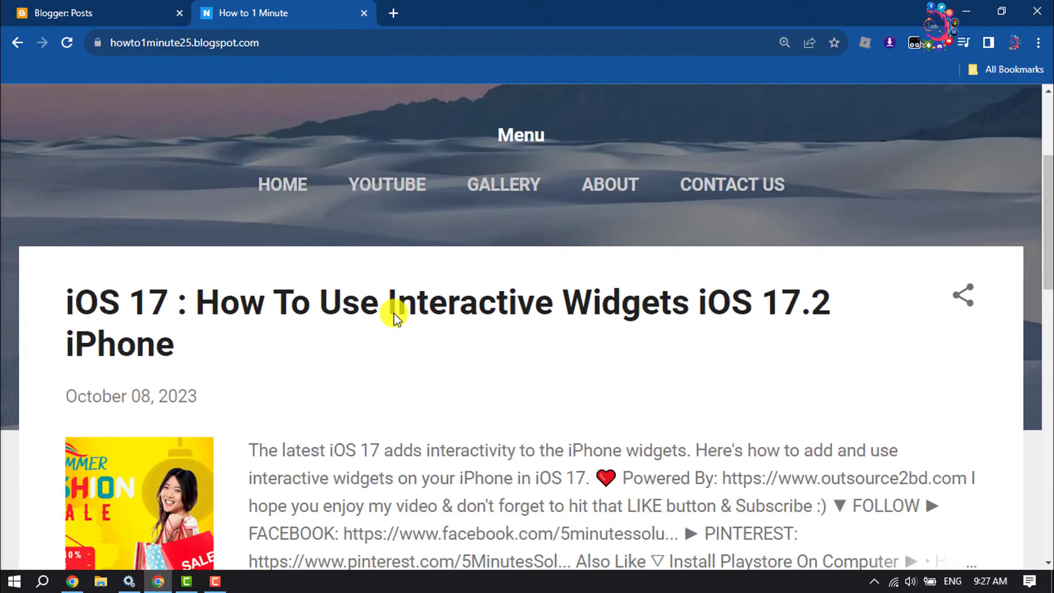
{"action": "scroll", "coordinate": [395, 315], "scroll_direction": "up", "scroll_amount": 3}
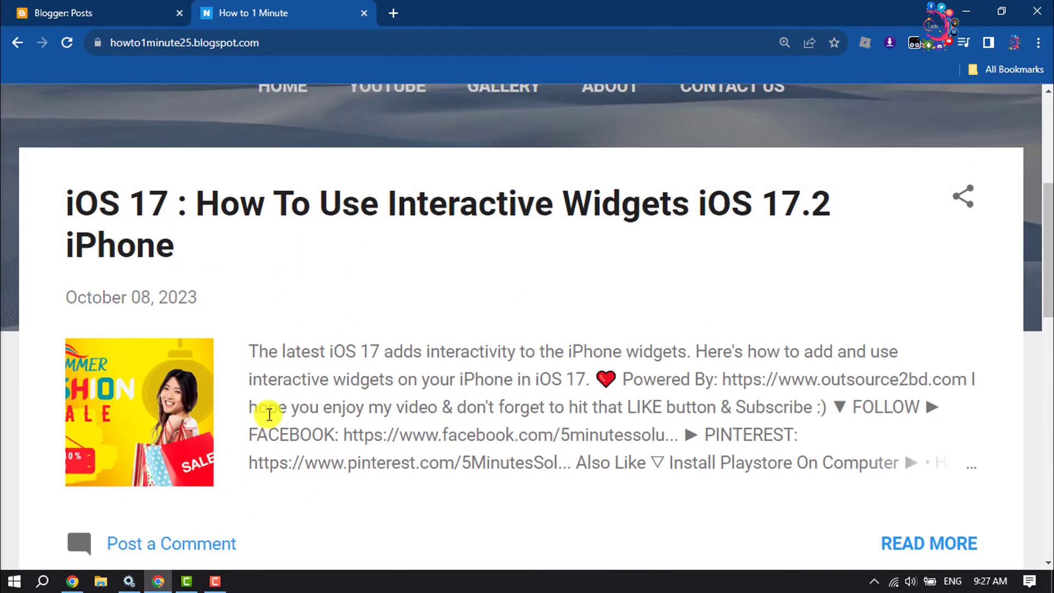
{"action": "left_click_drag", "start_coordinate": [68, 192], "coordinate": [510, 384]}
{"action": "scroll", "coordinate": [509, 384], "scroll_direction": "up", "scroll_amount": 3}
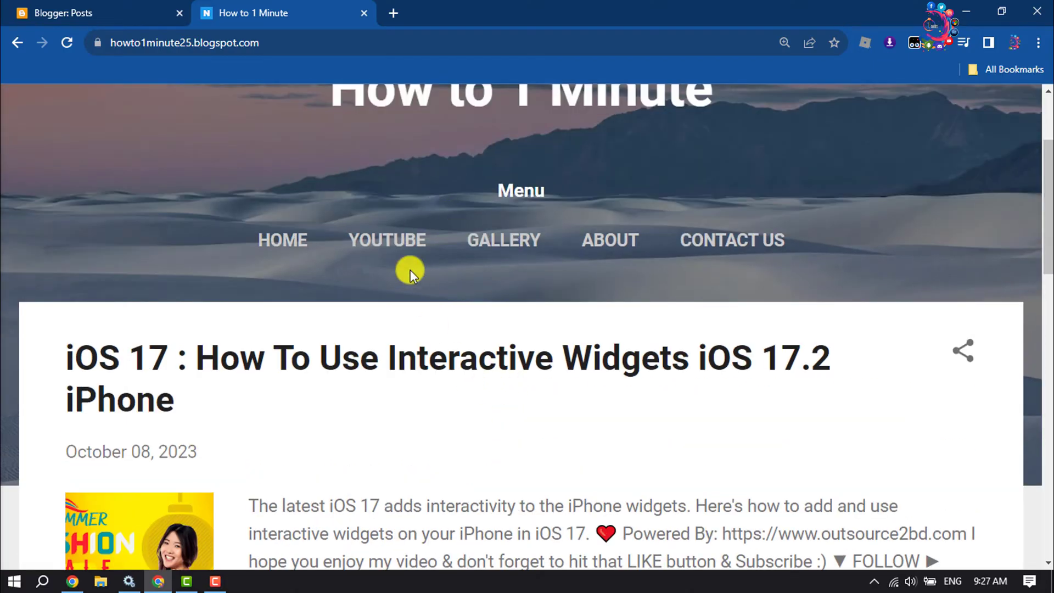
{"action": "left_click", "coordinate": [398, 246]}
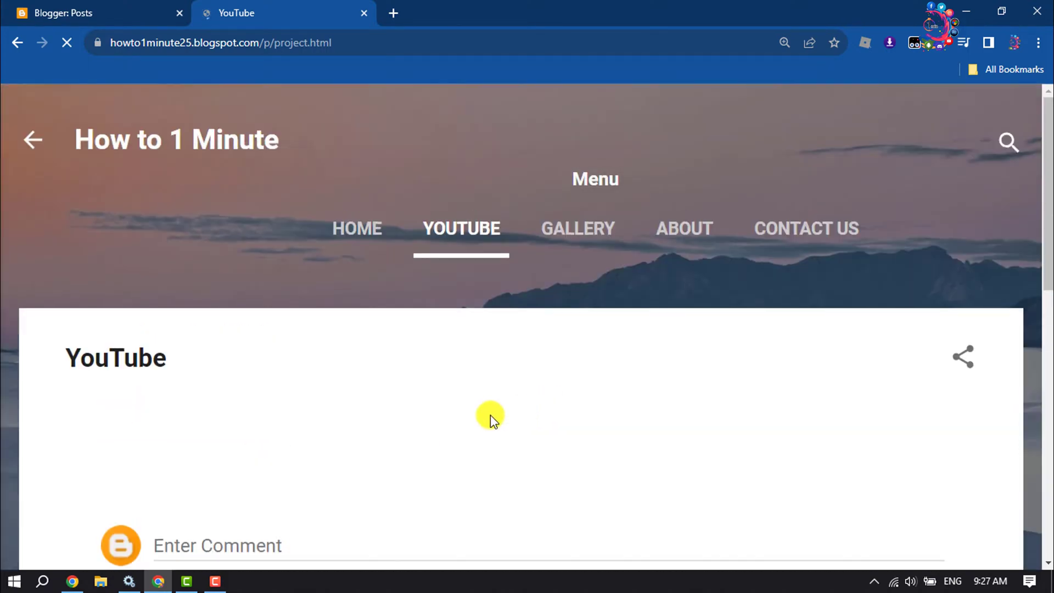
{"action": "left_click", "coordinate": [363, 234]}
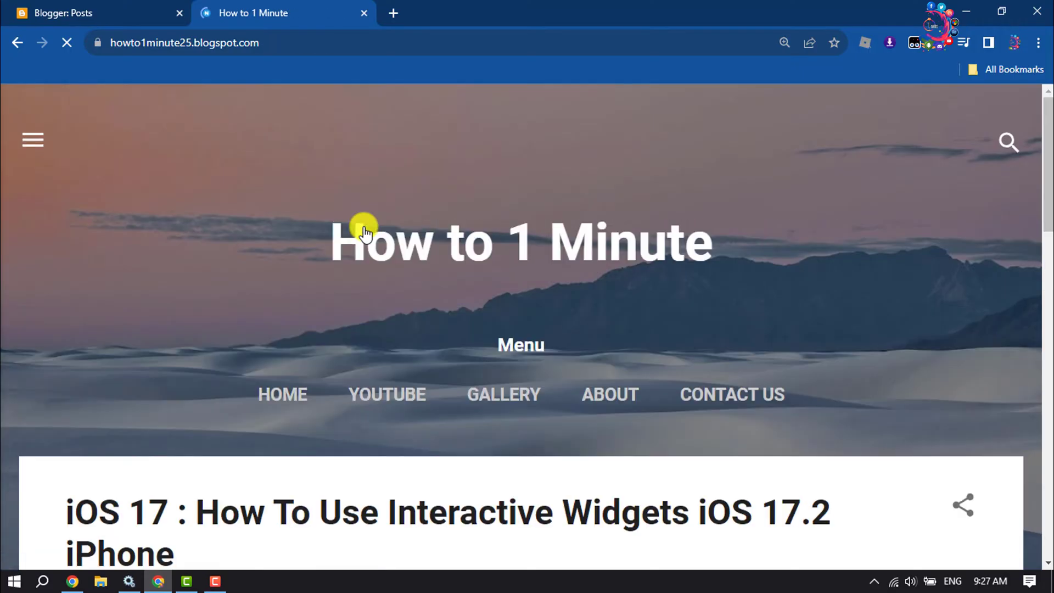
{"action": "scroll", "coordinate": [483, 236], "scroll_direction": "down", "scroll_amount": 5}
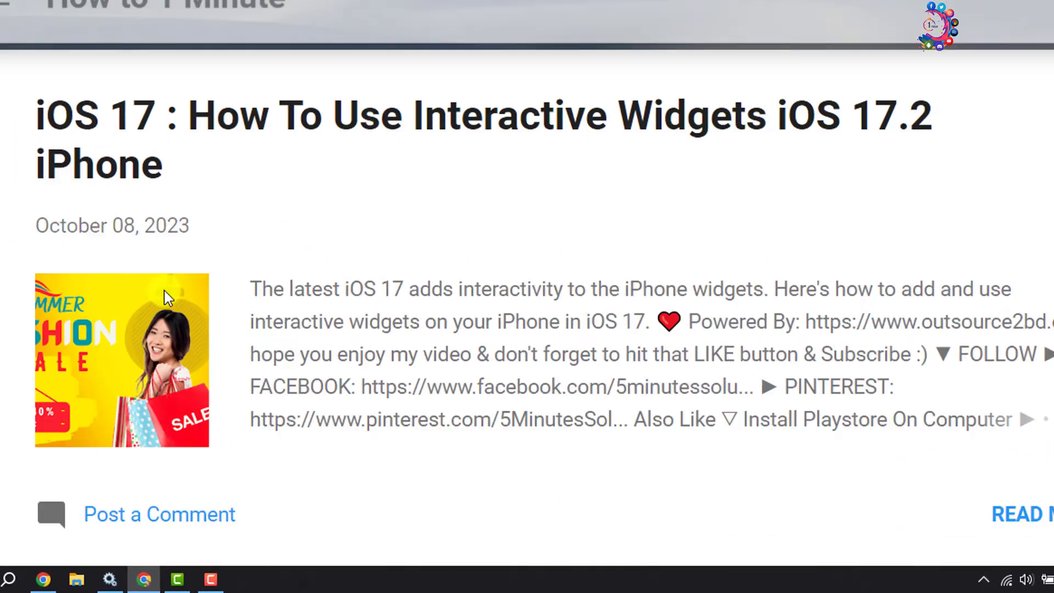
{"action": "scroll", "coordinate": [430, 322], "scroll_direction": "up", "scroll_amount": 1}
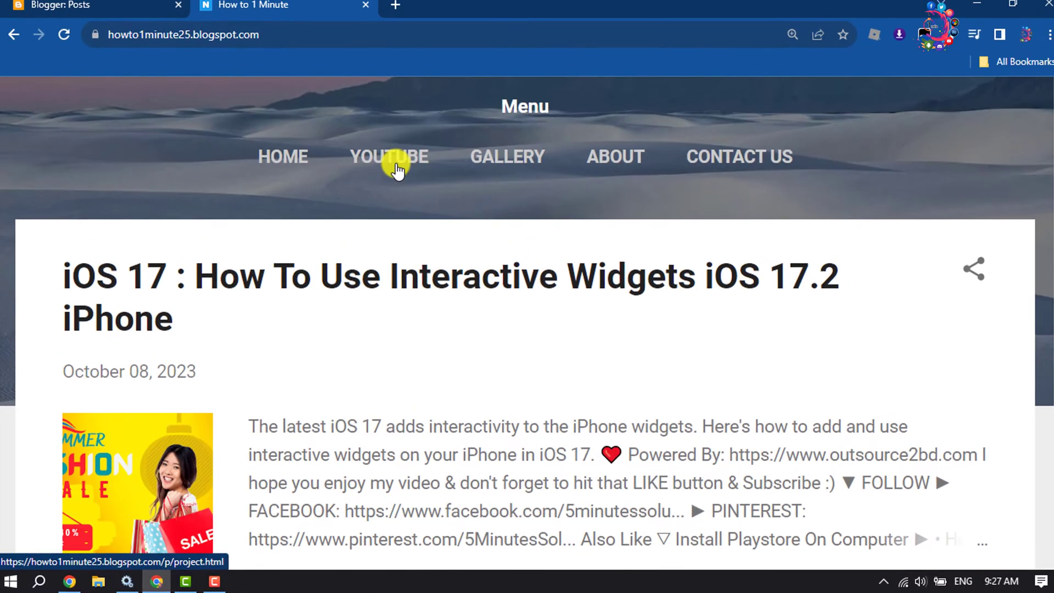
- Switch to the Blogger dashboard, look at the list of pages and return to the posts list
{"action": "left_click", "coordinate": [30, 5]}
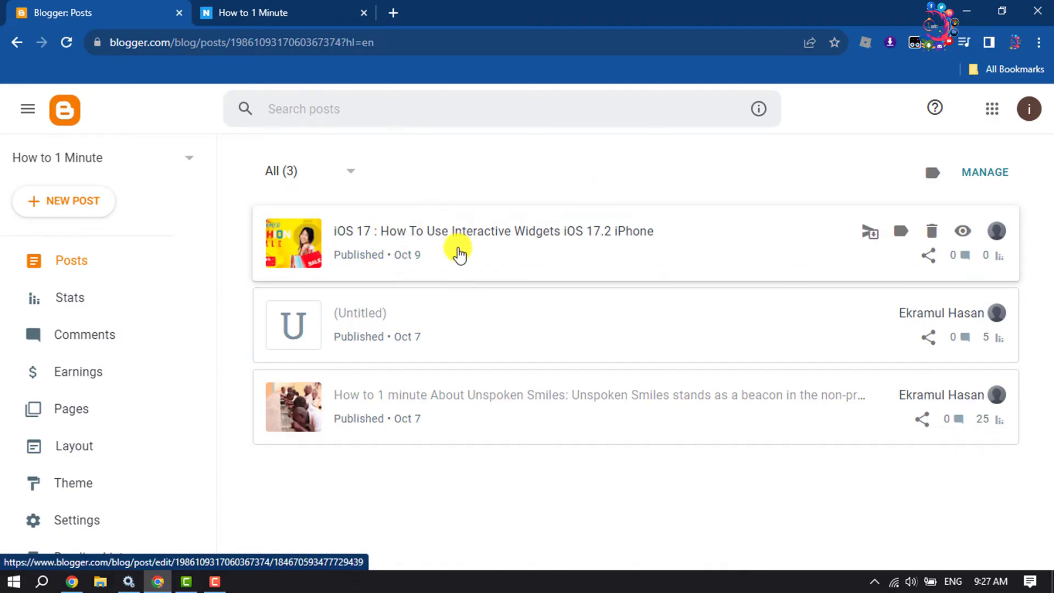
{"action": "left_click", "coordinate": [97, 422]}
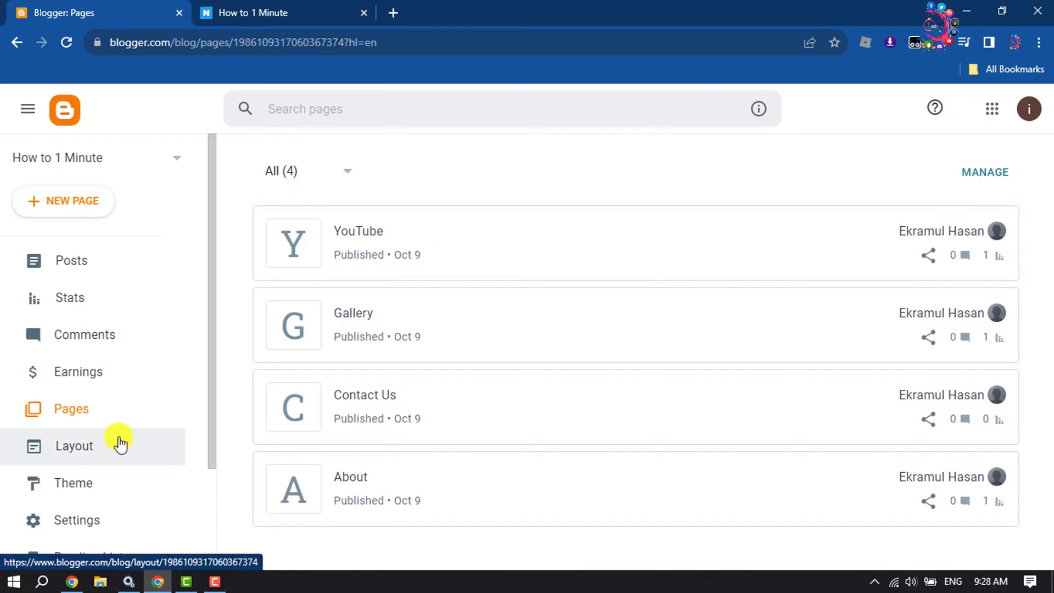
{"action": "left_click", "coordinate": [85, 268]}
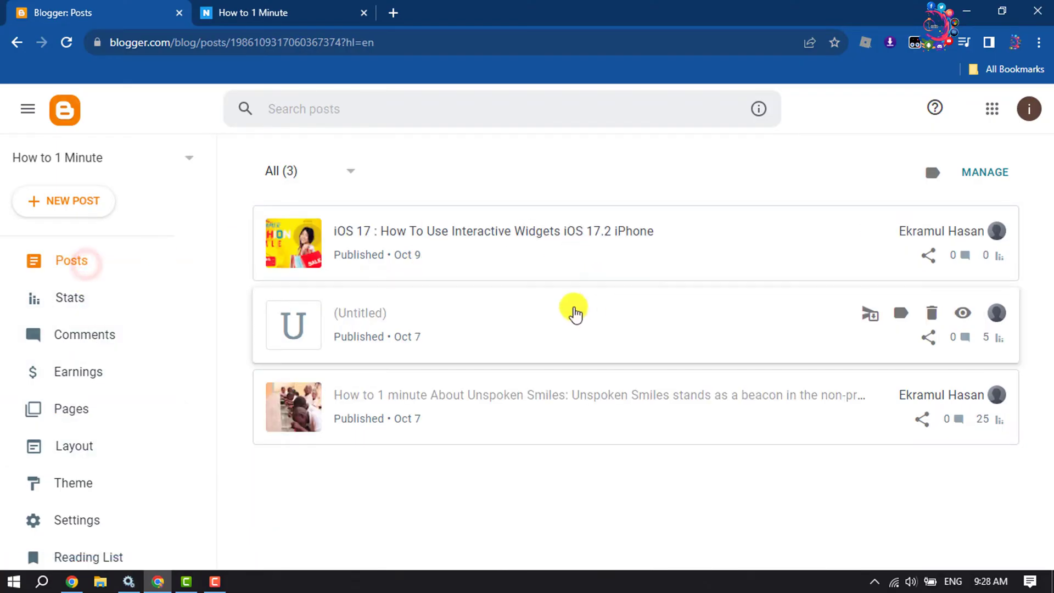
- Add the label YouTube to the post "iOS 17 : How To Use Interactive Widgets iOS 17.2 iPhone" and update it
{"action": "left_click", "coordinate": [490, 235]}
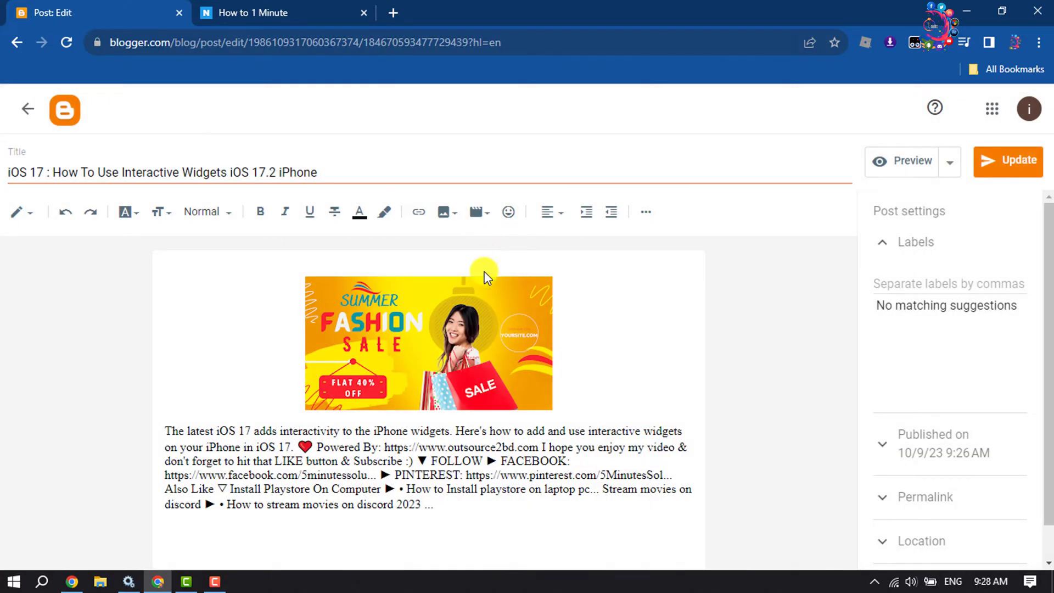
{"action": "left_click", "coordinate": [885, 243]}
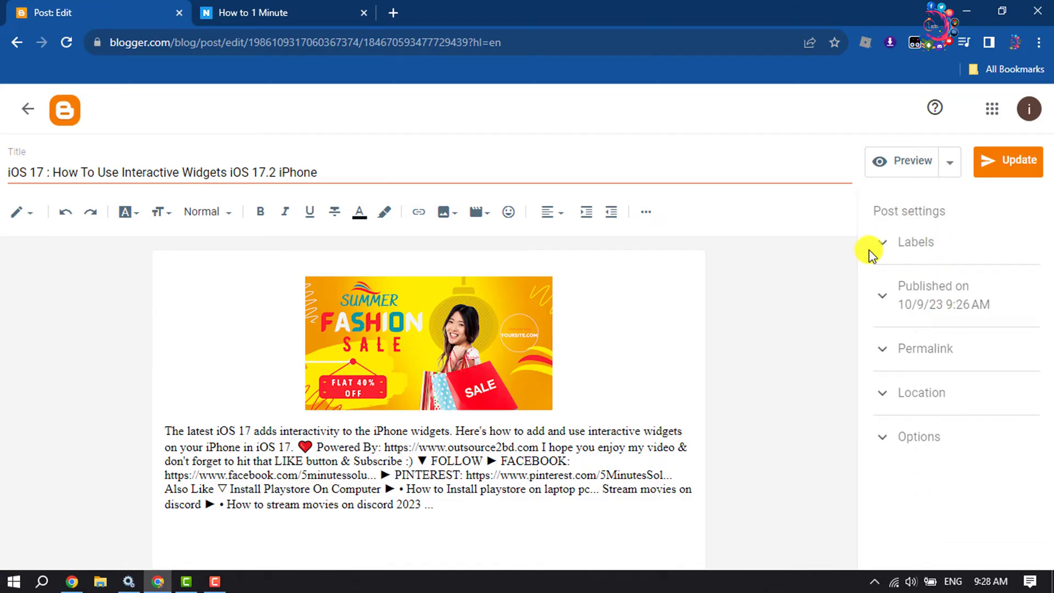
{"action": "left_click", "coordinate": [884, 243]}
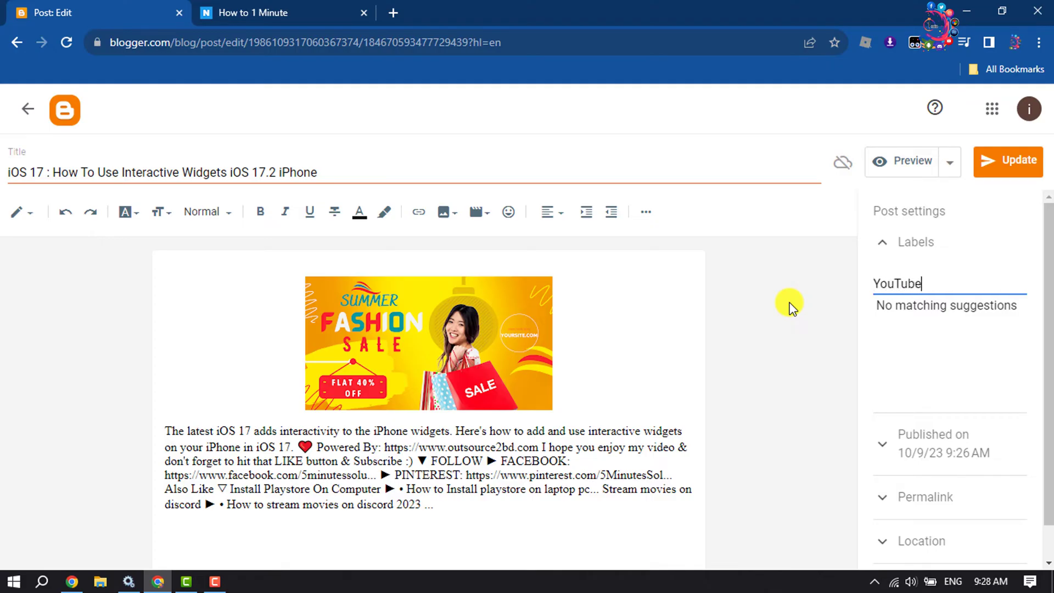
{"action": "left_click", "coordinate": [1024, 165]}
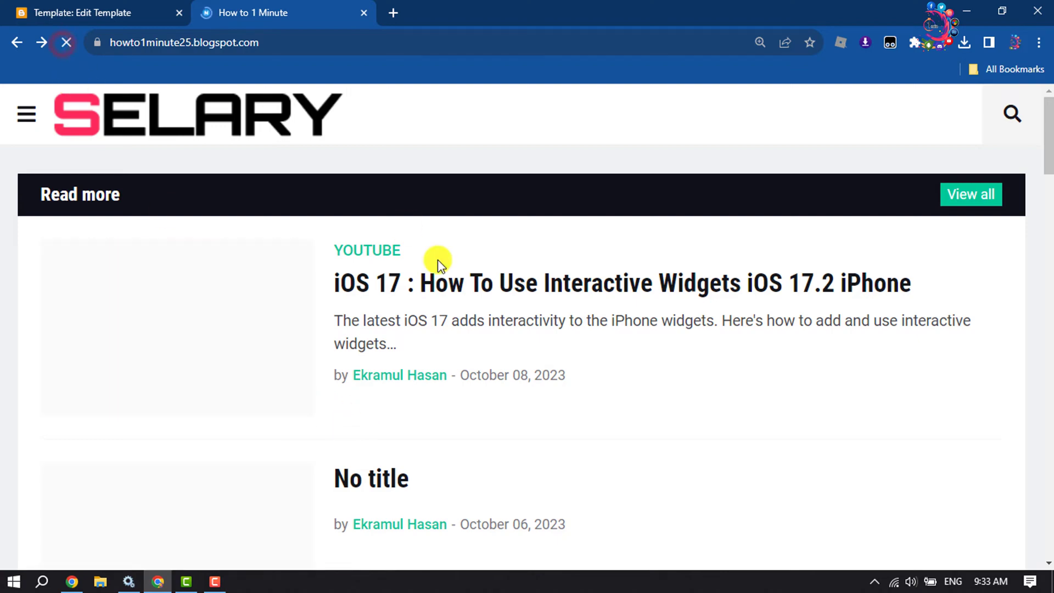
- On the live blog, look through the home page, open the YouTube label page and copy its URL
{"action": "scroll", "coordinate": [437, 259], "scroll_direction": "down", "scroll_amount": 7}
{"action": "scroll", "coordinate": [442, 278], "scroll_direction": "down", "scroll_amount": 20}
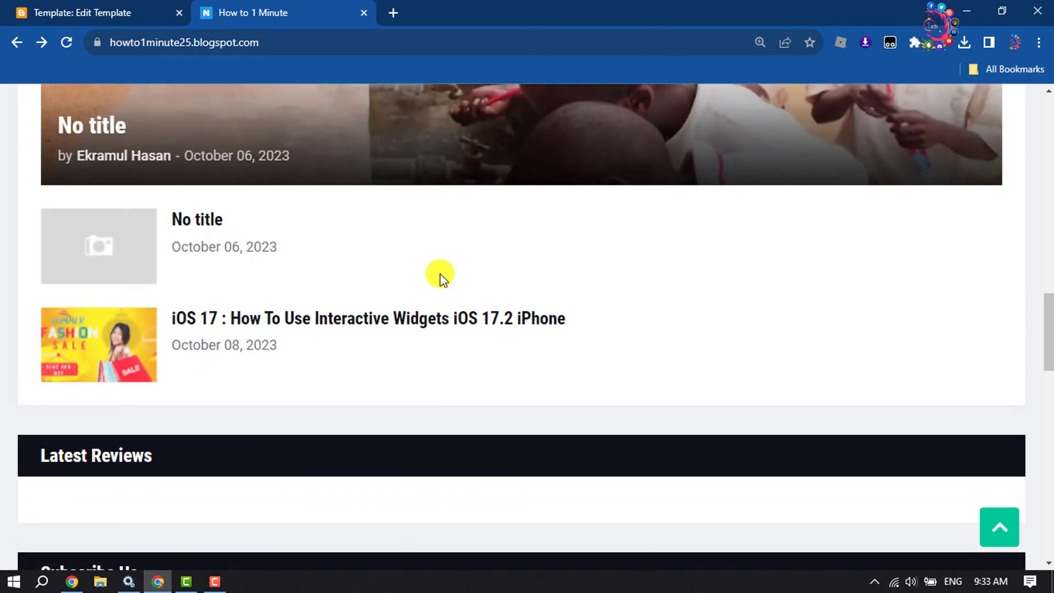
{"action": "scroll", "coordinate": [441, 275], "scroll_direction": "up", "scroll_amount": 3}
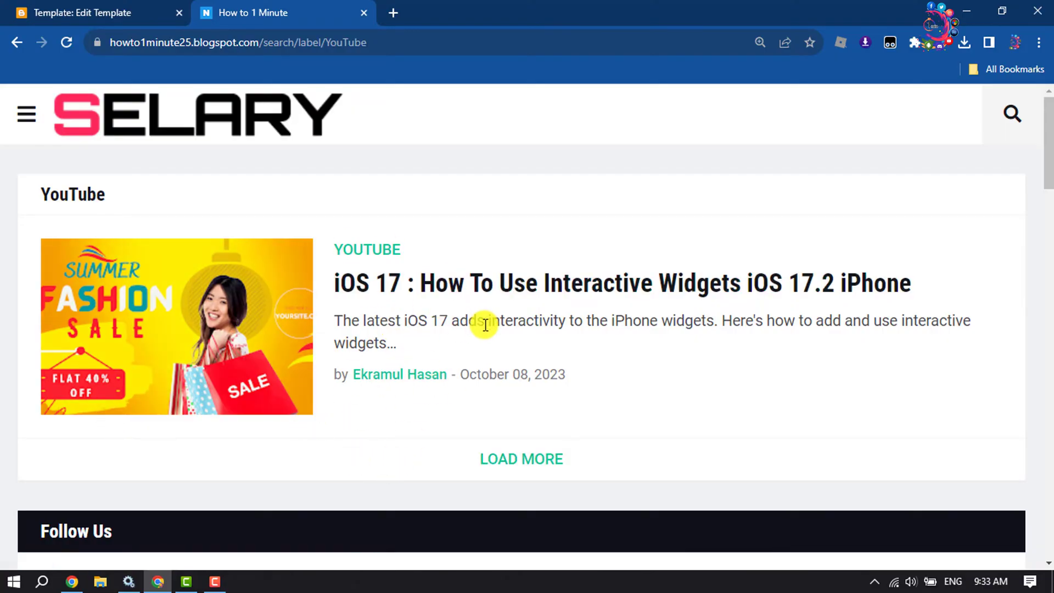
{"action": "left_click", "coordinate": [353, 43]}
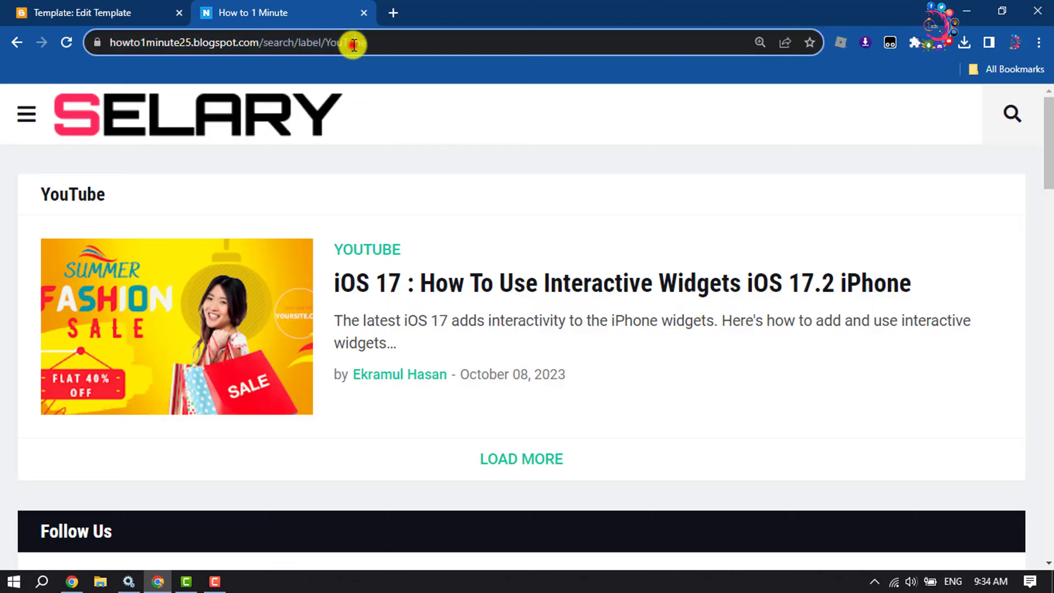
{"action": "right_click", "coordinate": [289, 43]}
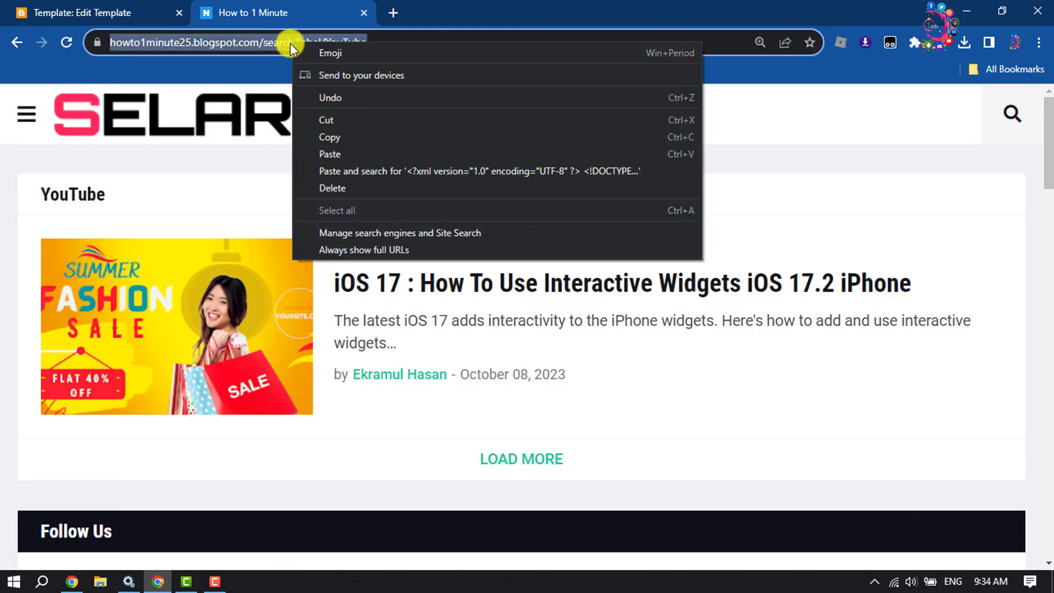
{"action": "left_click", "coordinate": [335, 137]}
- Return to the Blogger dashboard and open the Header Menu link list in the layout for editing
{"action": "left_click", "coordinate": [22, 12]}
{"action": "left_click", "coordinate": [76, 114]}
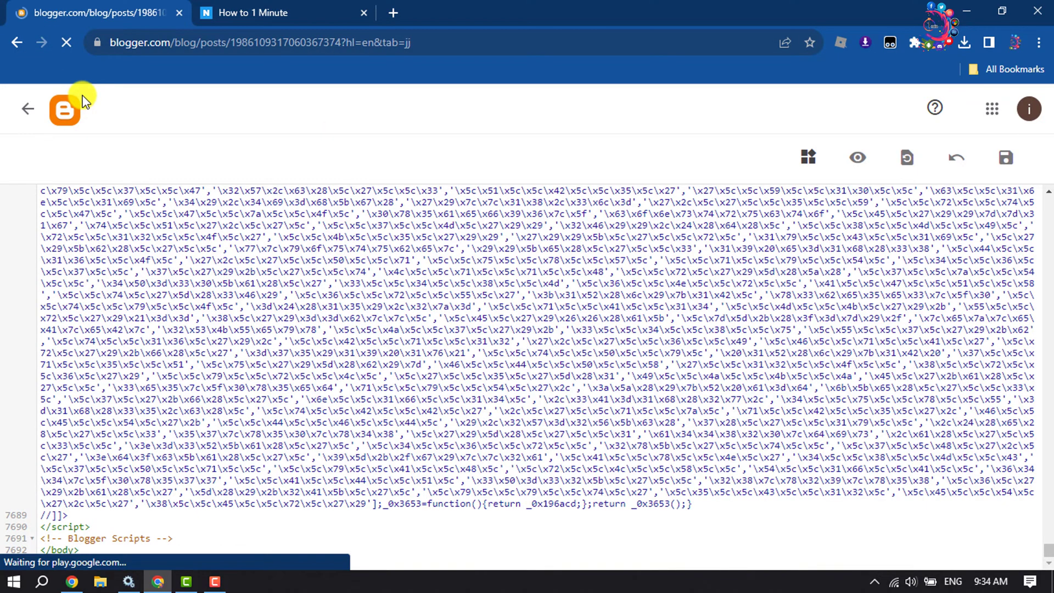
{"action": "left_click", "coordinate": [82, 454]}
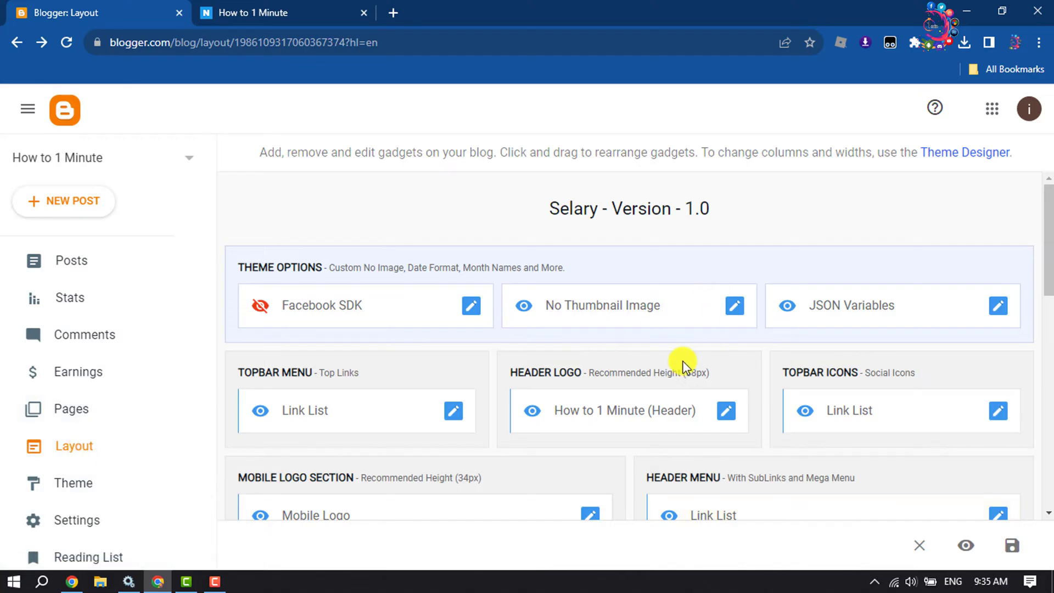
{"action": "scroll", "coordinate": [683, 363], "scroll_direction": "down", "scroll_amount": 3}
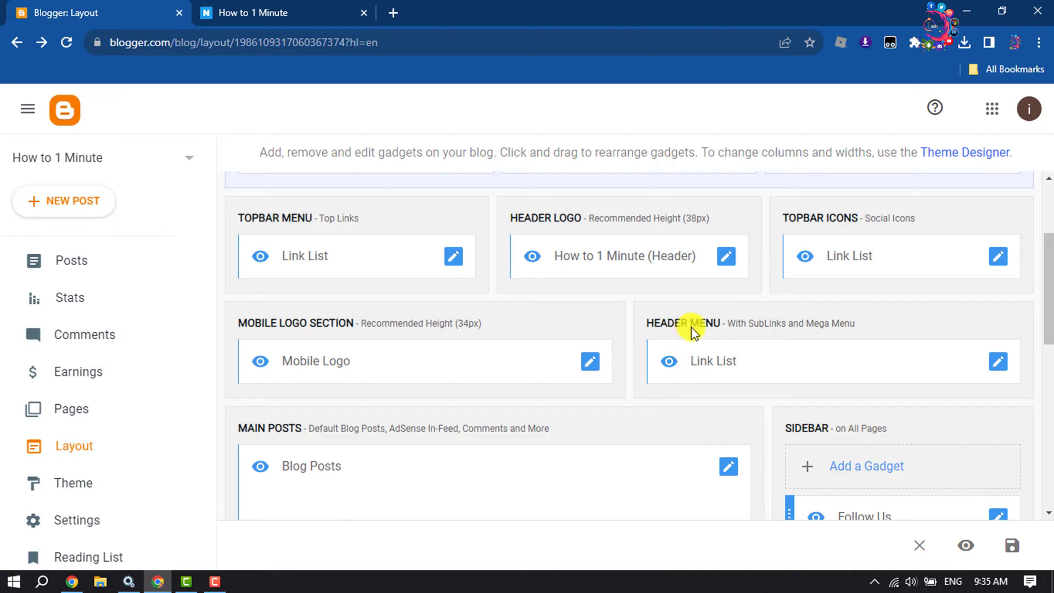
{"action": "left_click", "coordinate": [997, 367]}
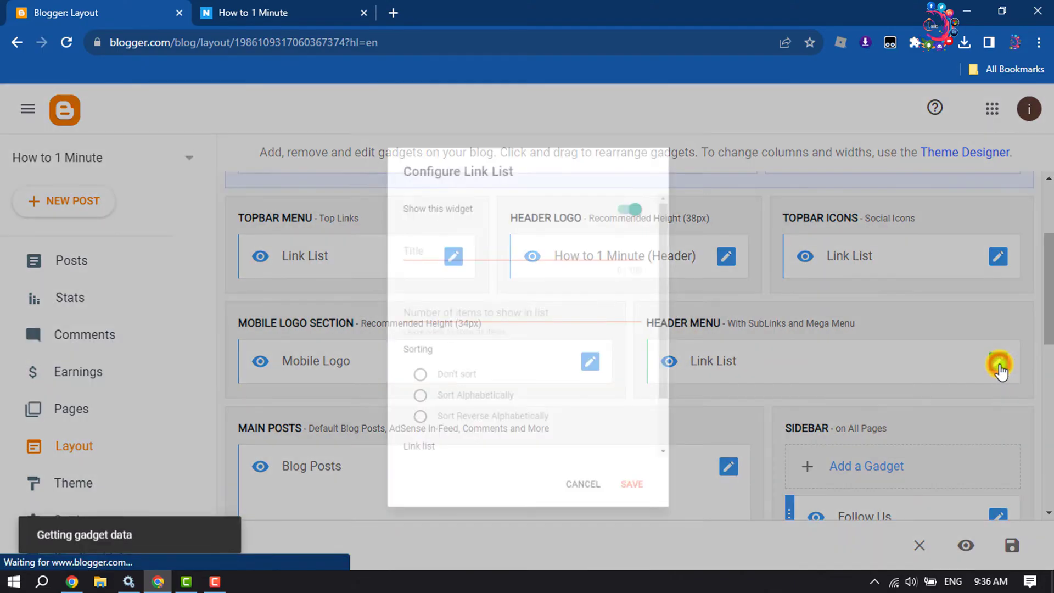
- Add a new item to the header menu's link list with the site name YouTube
{"action": "scroll", "coordinate": [435, 338], "scroll_direction": "down", "scroll_amount": 2}
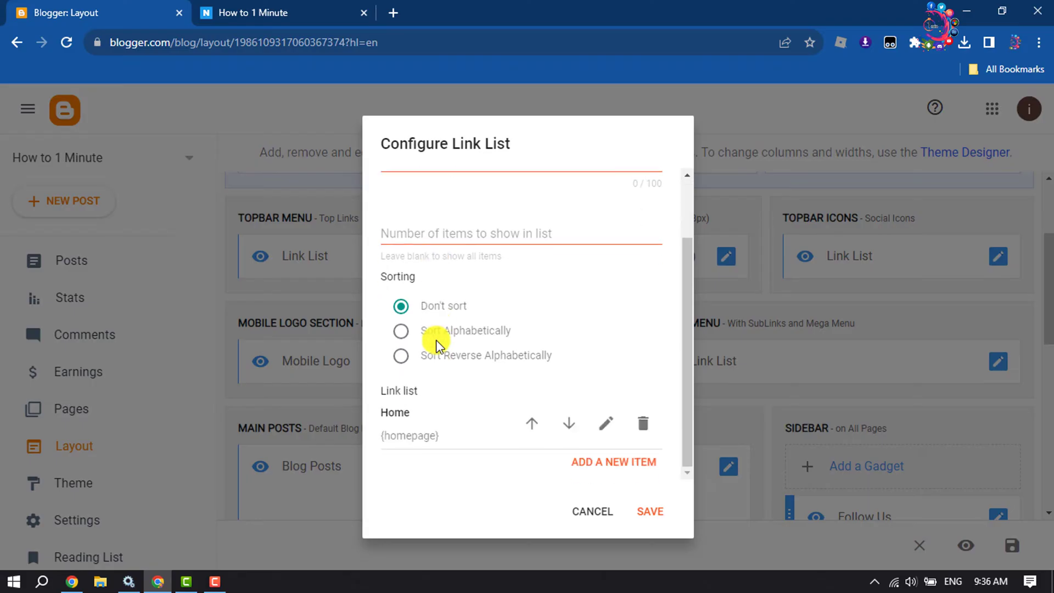
{"action": "left_click", "coordinate": [614, 464]}
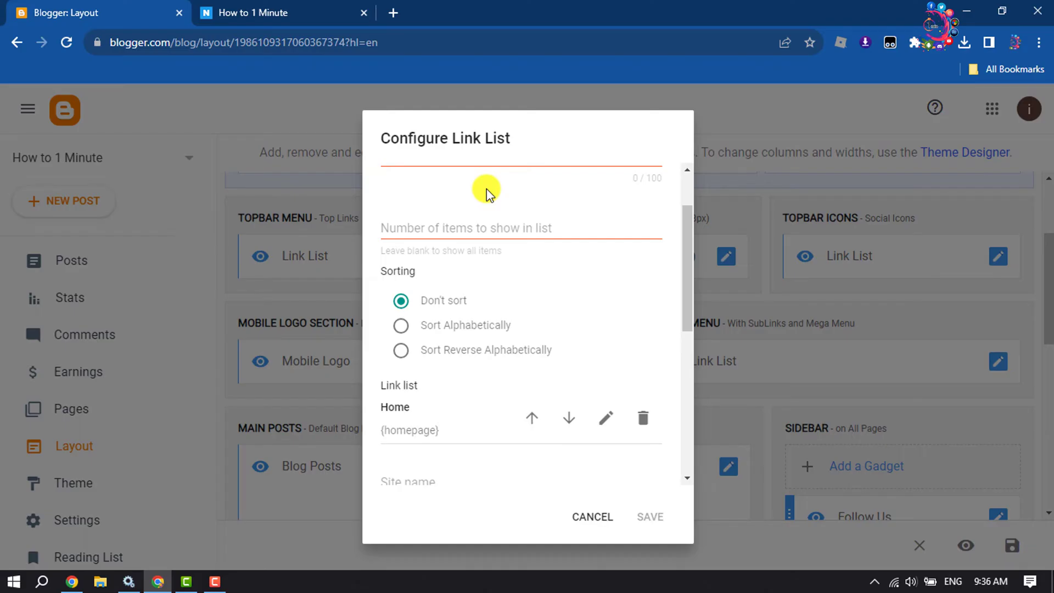
{"action": "scroll", "coordinate": [461, 307], "scroll_direction": "down", "scroll_amount": 4}
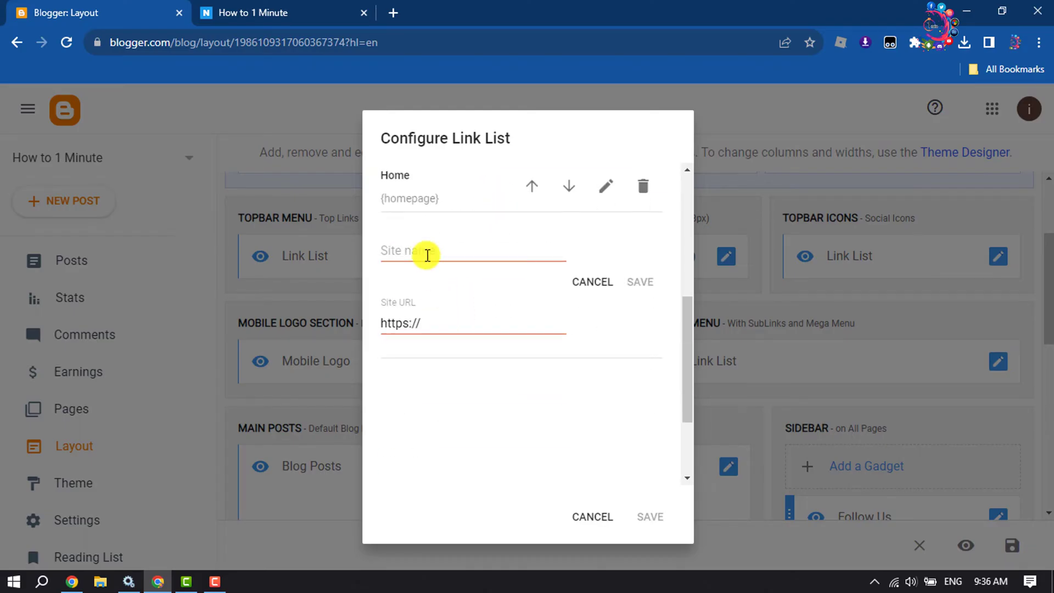
{"action": "left_click", "coordinate": [428, 252]}
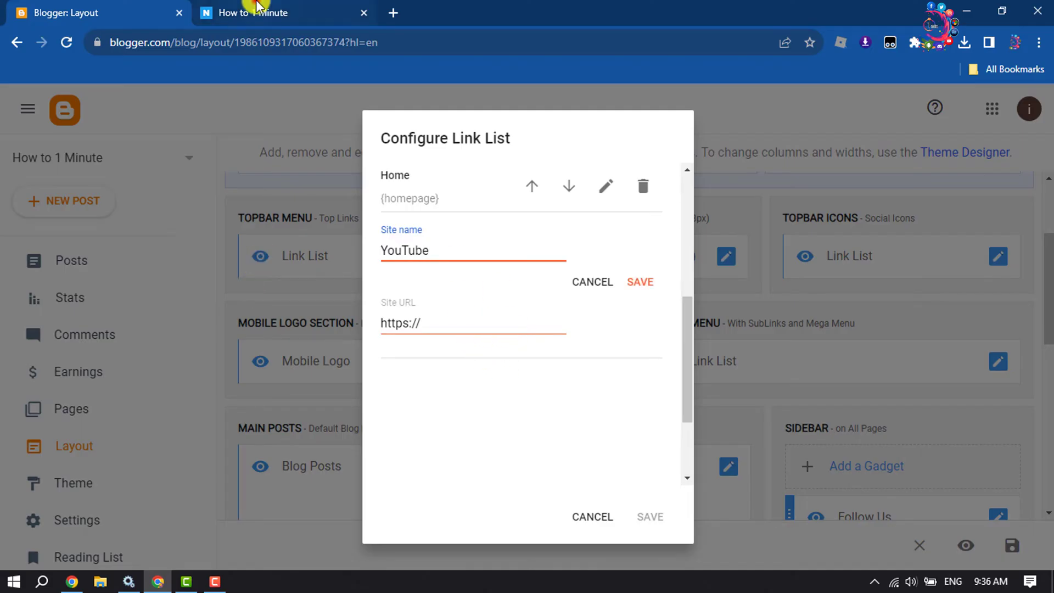
- Set the YouTube item's site URL to the copied label page address, then save the item and the link list
{"action": "left_click", "coordinate": [257, 8]}
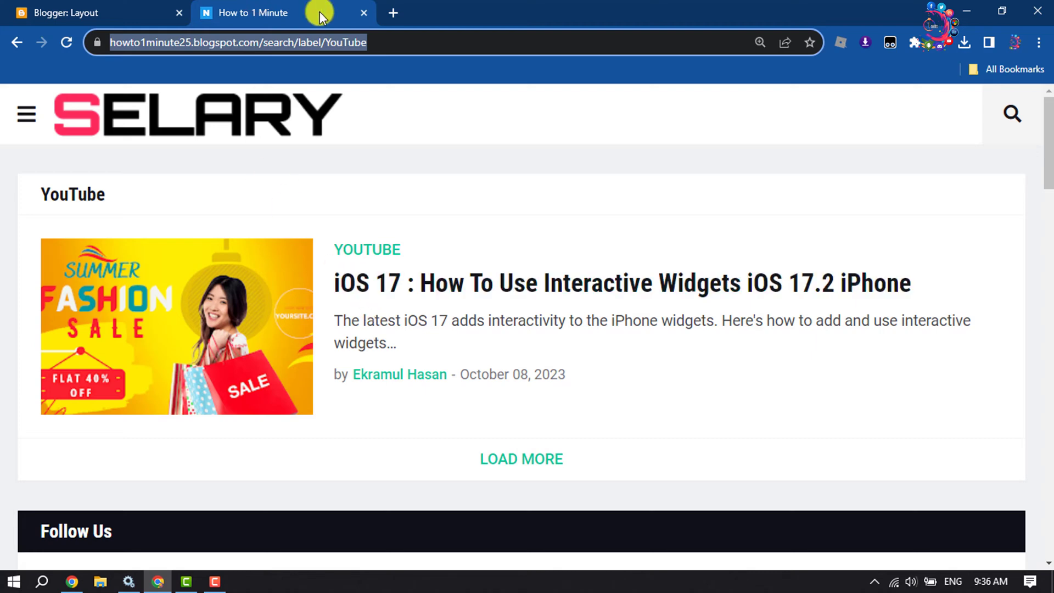
{"action": "left_click", "coordinate": [20, 12]}
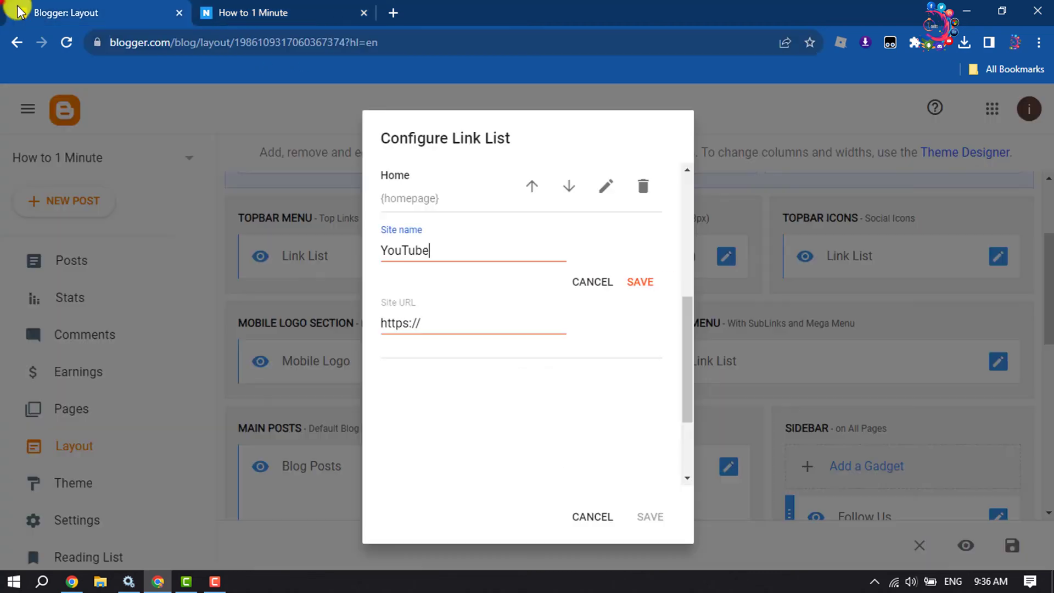
{"action": "triple_click", "coordinate": [473, 320]}
{"action": "key", "text": "ctrl+v"}
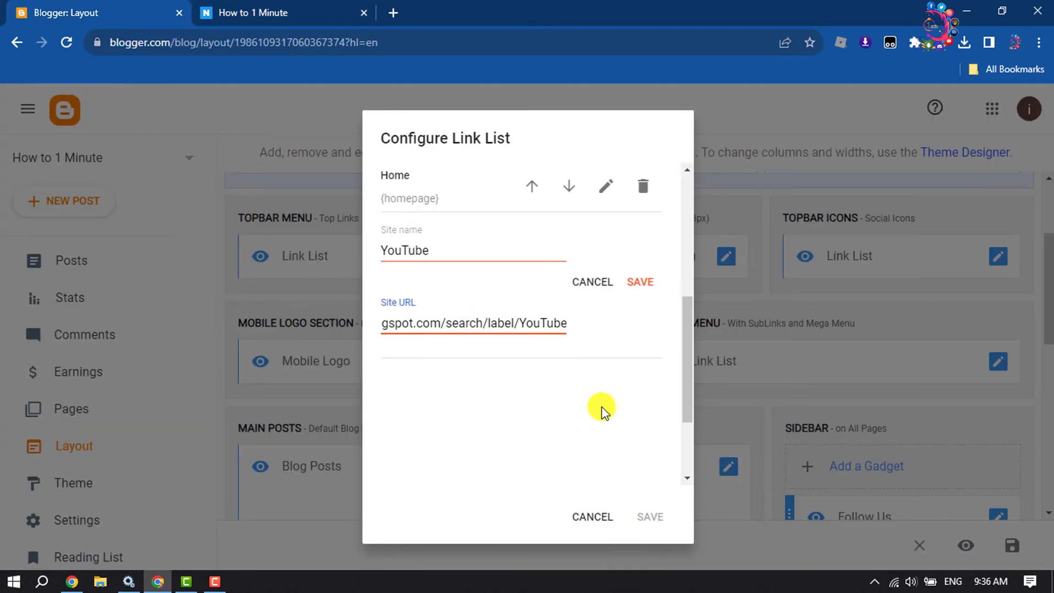
{"action": "scroll", "coordinate": [600, 341], "scroll_direction": "down", "scroll_amount": 2}
{"action": "scroll", "coordinate": [633, 310], "scroll_direction": "up", "scroll_amount": 3}
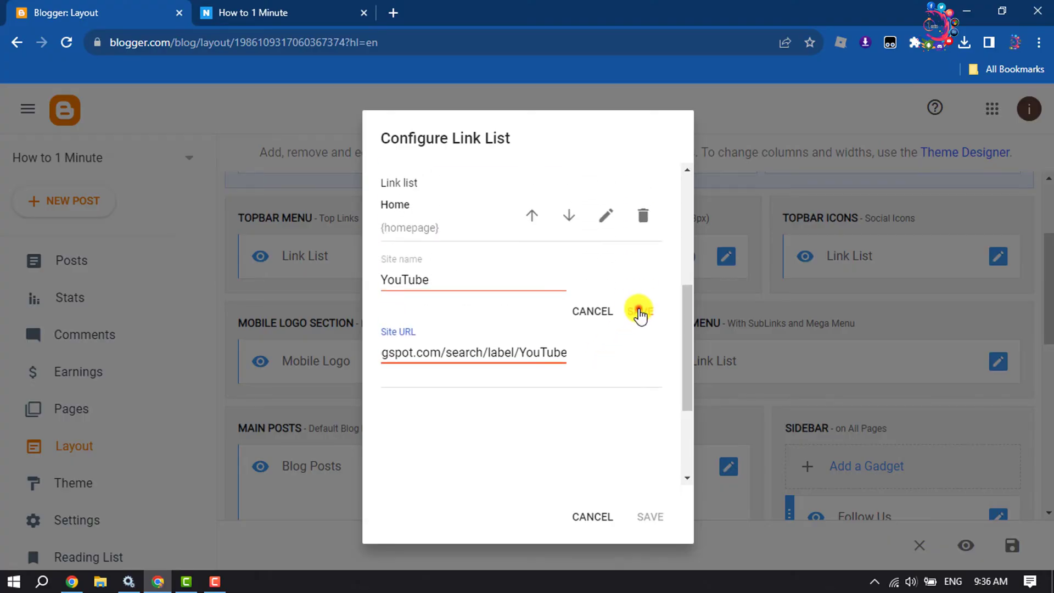
{"action": "left_click", "coordinate": [639, 311]}
{"action": "left_click", "coordinate": [677, 518]}
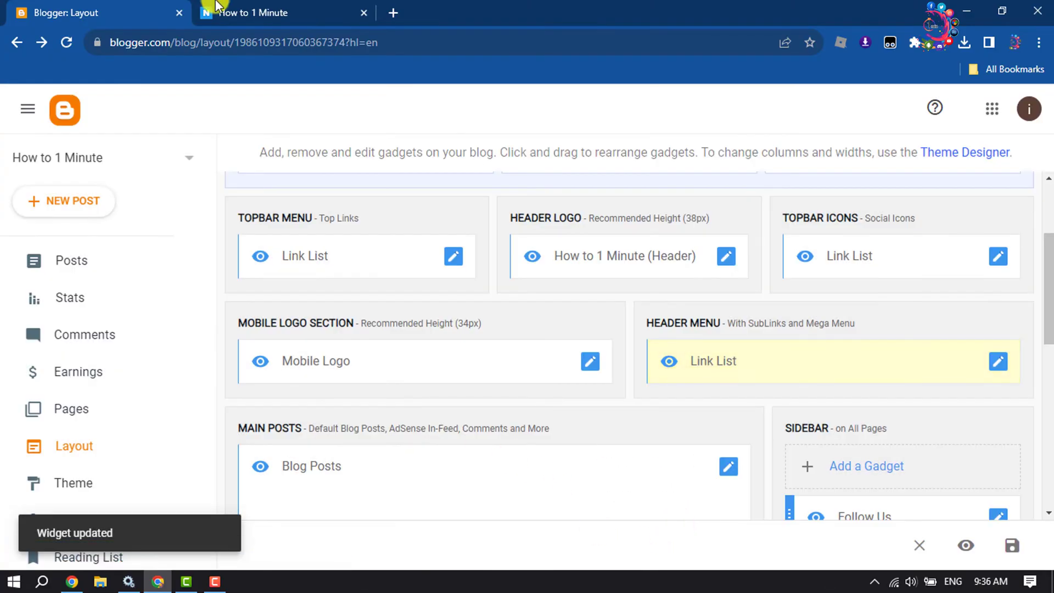
- Reload the blog's YouTube label page and check the site menu and the post listed there
{"action": "left_click", "coordinate": [217, 9]}
{"action": "left_click", "coordinate": [65, 43]}
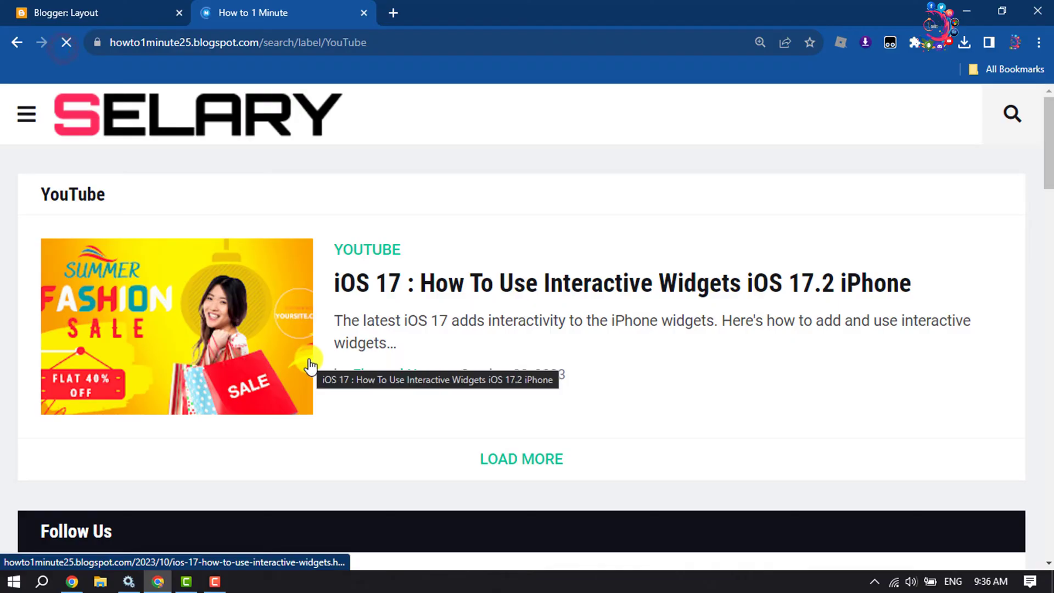
{"action": "left_click", "coordinate": [26, 123]}
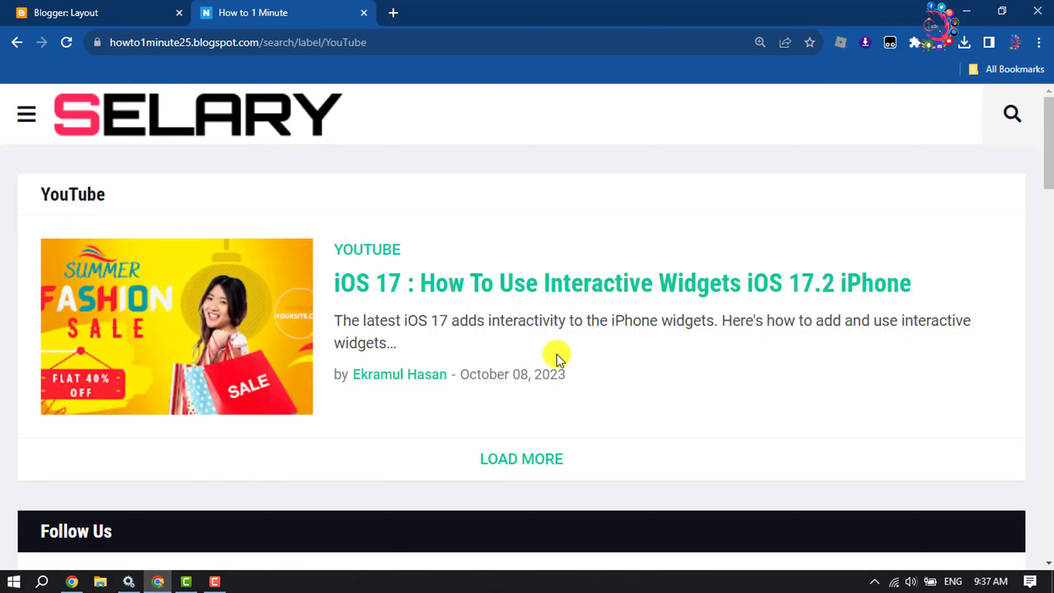
{"action": "scroll", "coordinate": [524, 530], "scroll_direction": "down", "scroll_amount": 4}
{"action": "scroll", "coordinate": [524, 529], "scroll_direction": "up", "scroll_amount": 4}
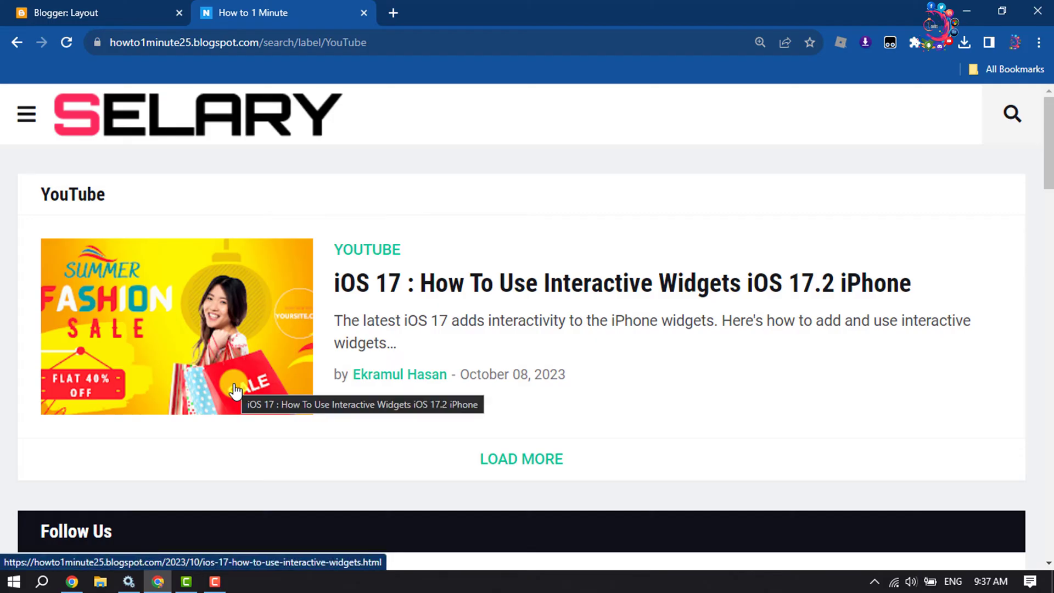
- Check the blog's site menu for the YouTube entry and start a new post from the Blogger dashboard
{"action": "left_click", "coordinate": [32, 112]}
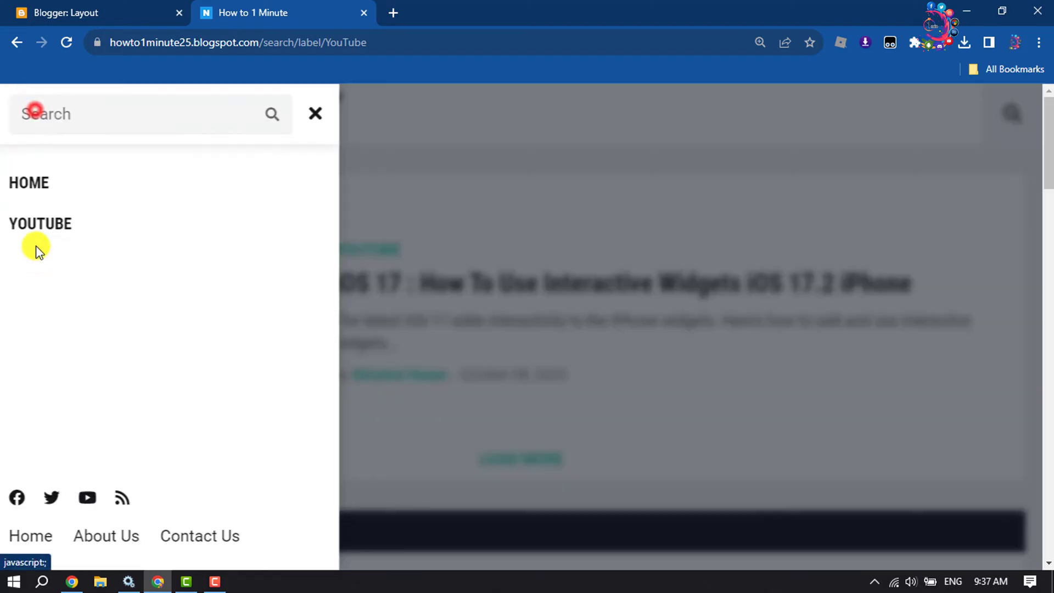
{"action": "left_click", "coordinate": [576, 164]}
{"action": "key", "text": "ctrl+shift+Tab"}
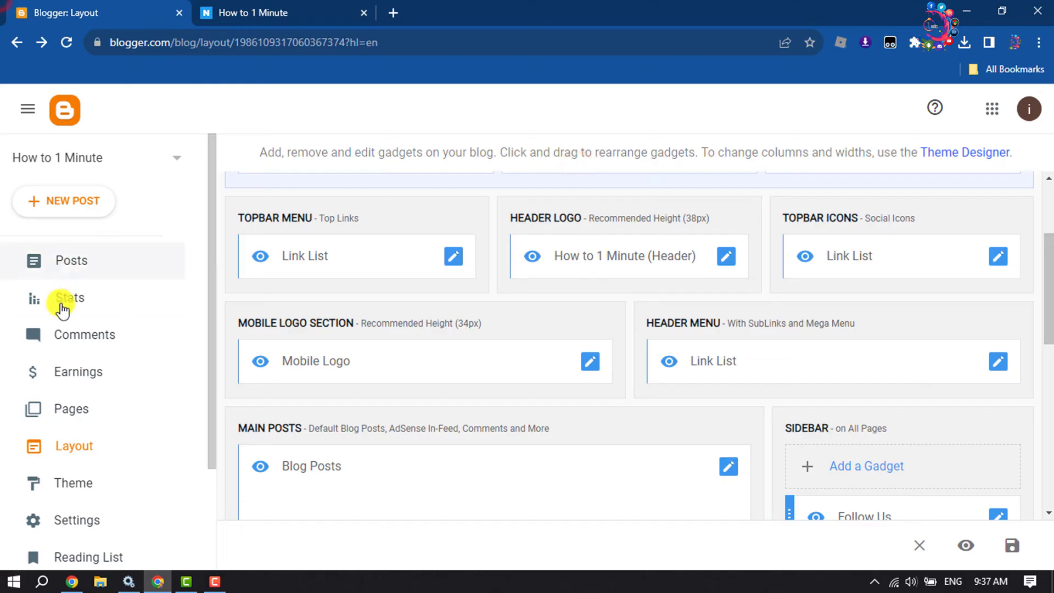
{"action": "left_click", "coordinate": [77, 263]}
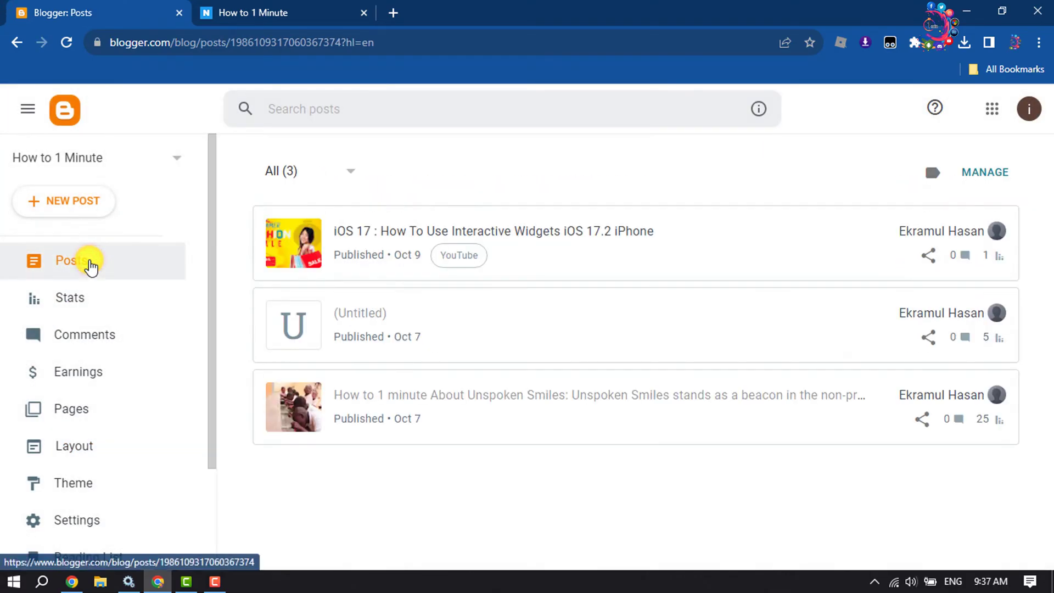
{"action": "left_click", "coordinate": [73, 208]}
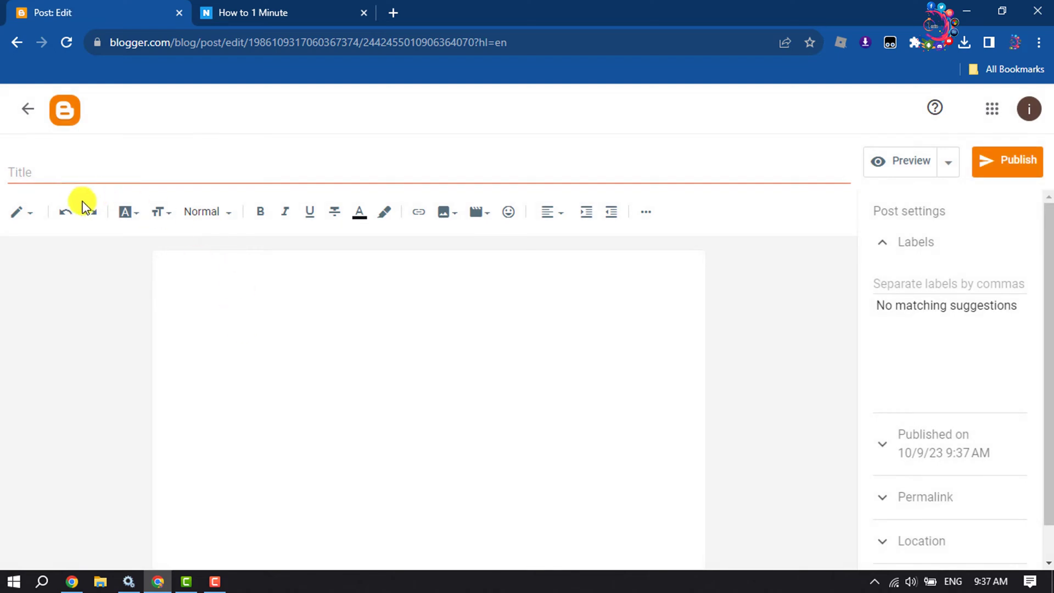
- Title the new post "test" and enter "afasfdasf" as its body text
{"action": "left_click", "coordinate": [47, 164]}
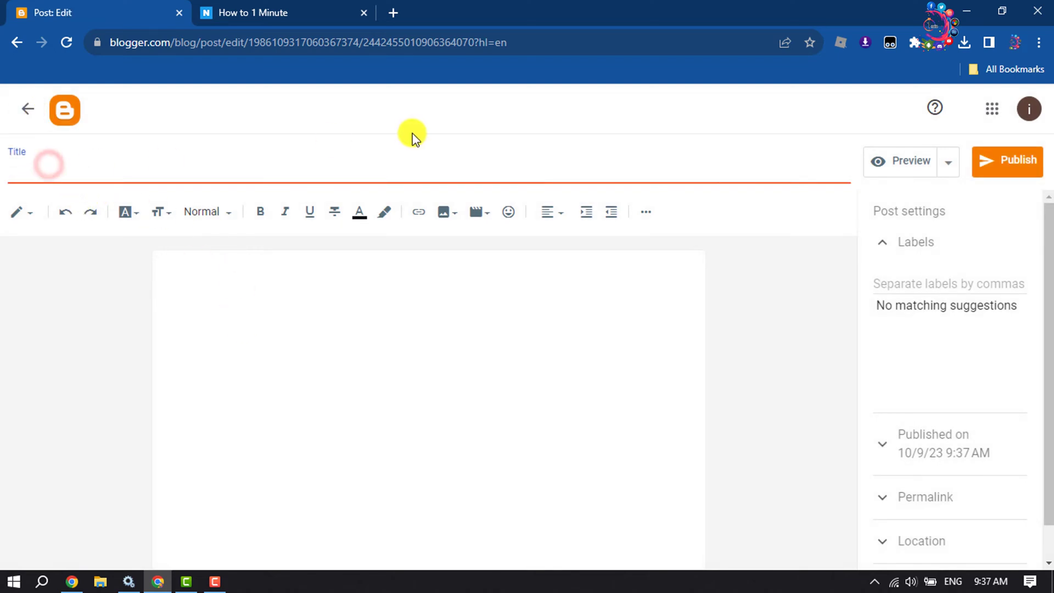
{"action": "type", "text": "test"}
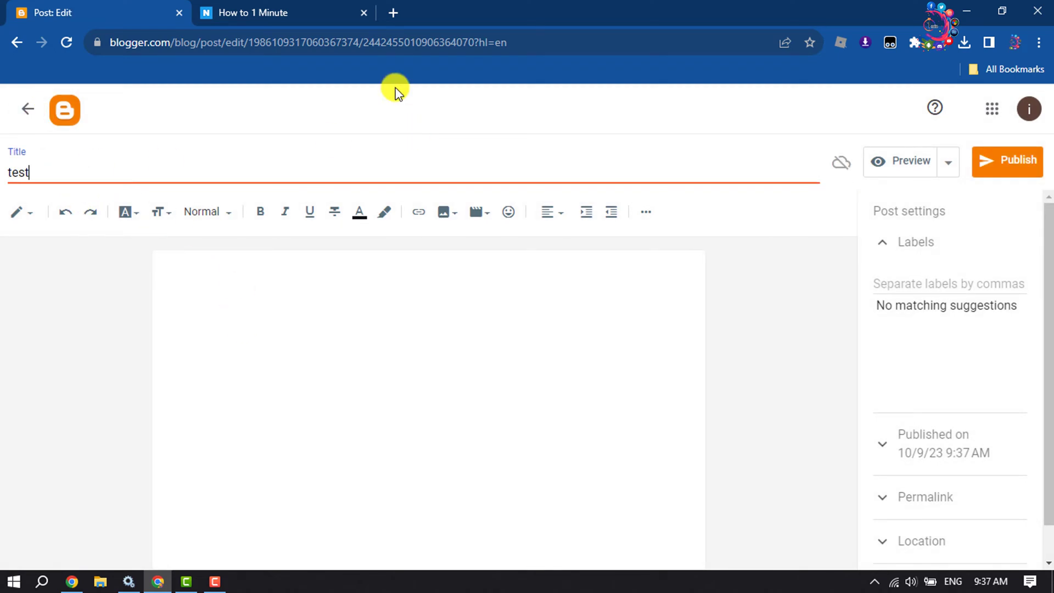
{"action": "left_click", "coordinate": [329, 323]}
{"action": "type", "text": "afasfdasf"}
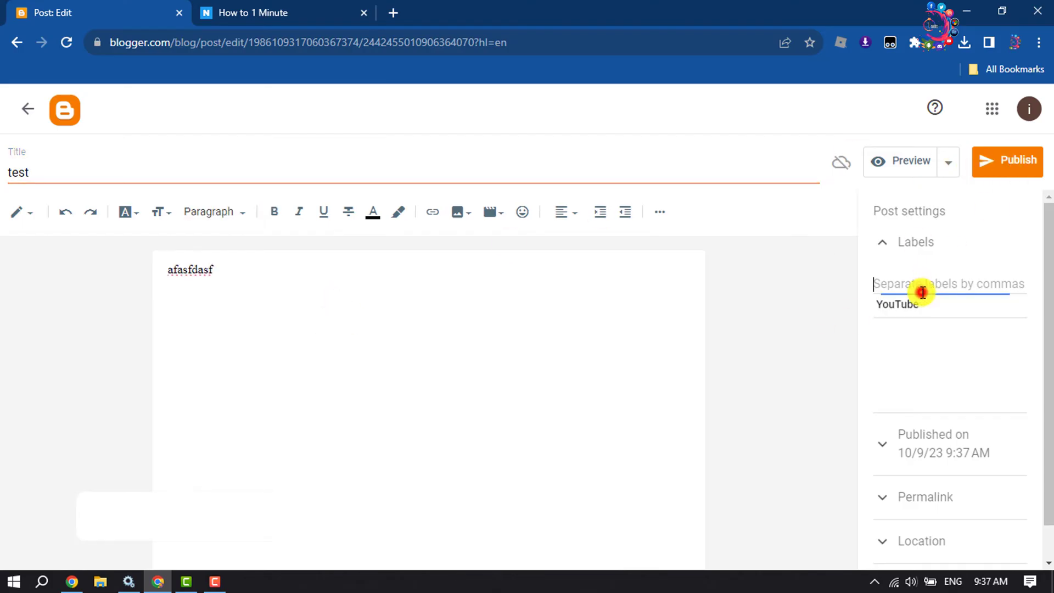
- Assign the existing YouTube label to the test post and publish it to the blog
{"action": "left_click", "coordinate": [885, 305]}
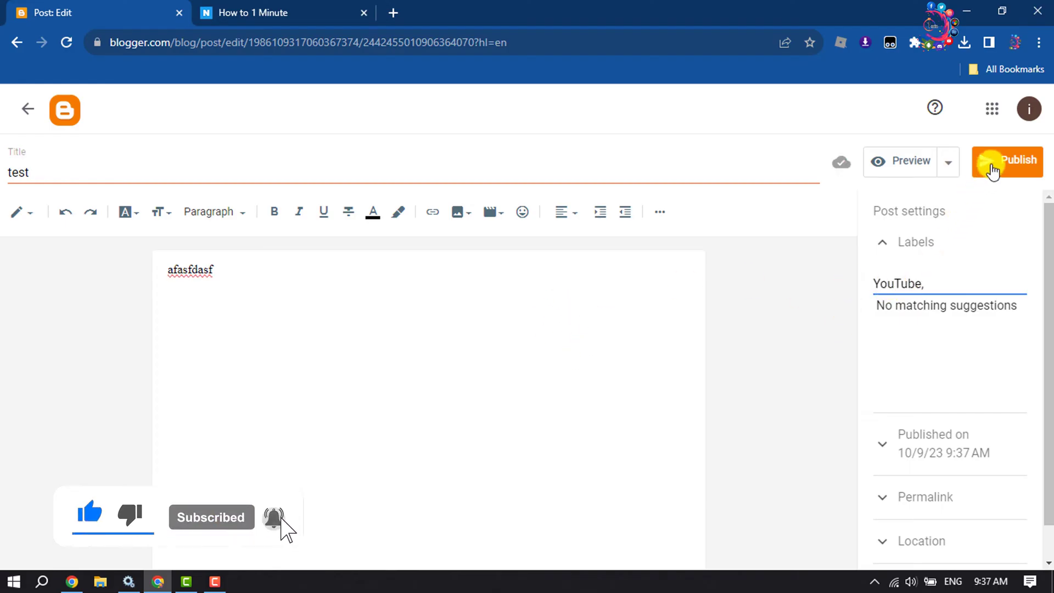
{"action": "left_click", "coordinate": [1000, 160]}
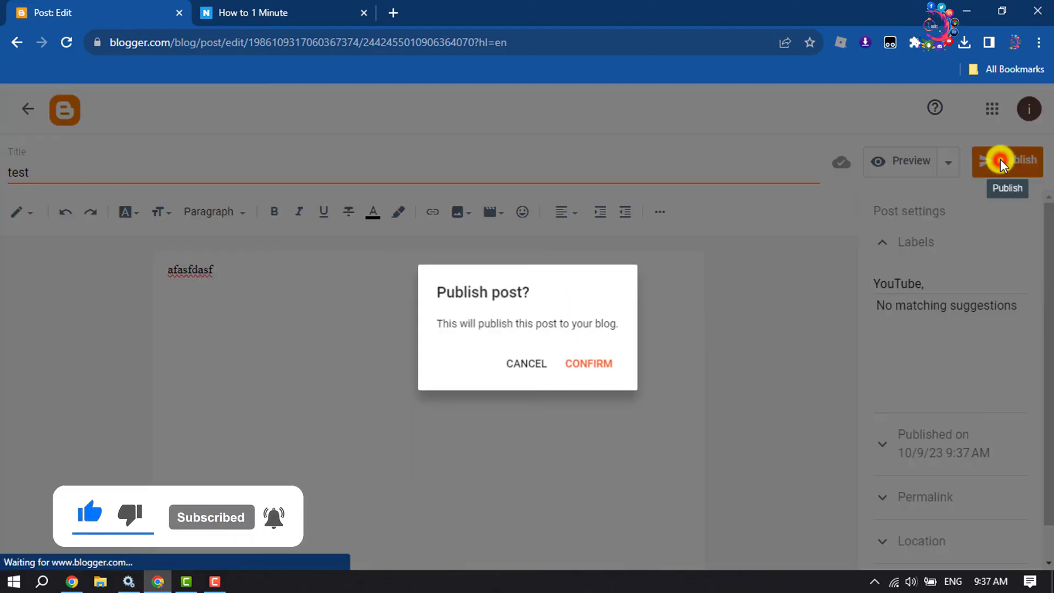
{"action": "left_click", "coordinate": [587, 364]}
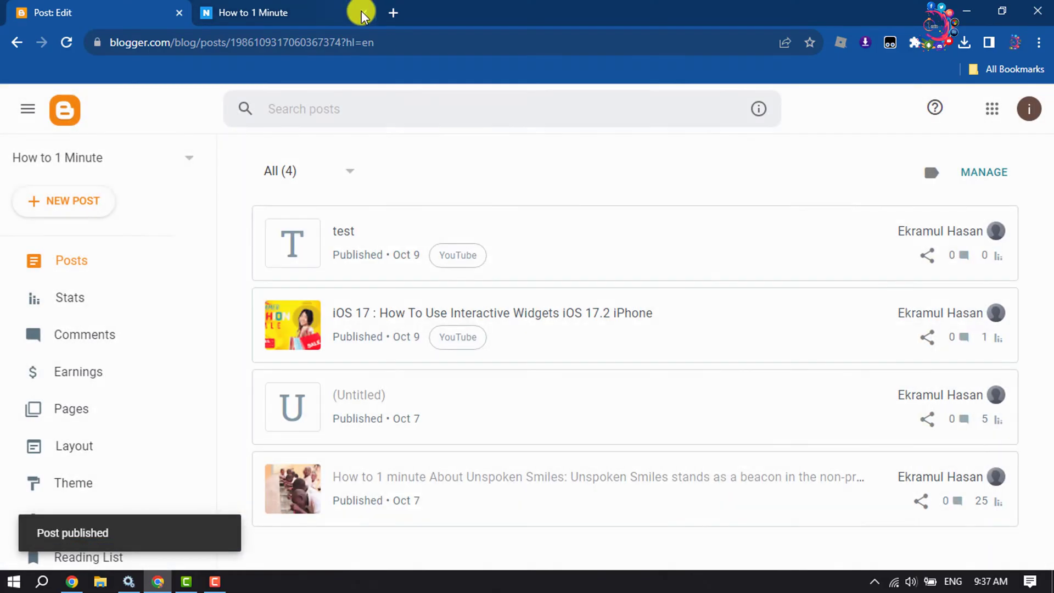
- Return to the blog, open the YouTube page from the site menu and check the posts listed there
{"action": "left_click", "coordinate": [340, 11]}
{"action": "left_click", "coordinate": [16, 115]}
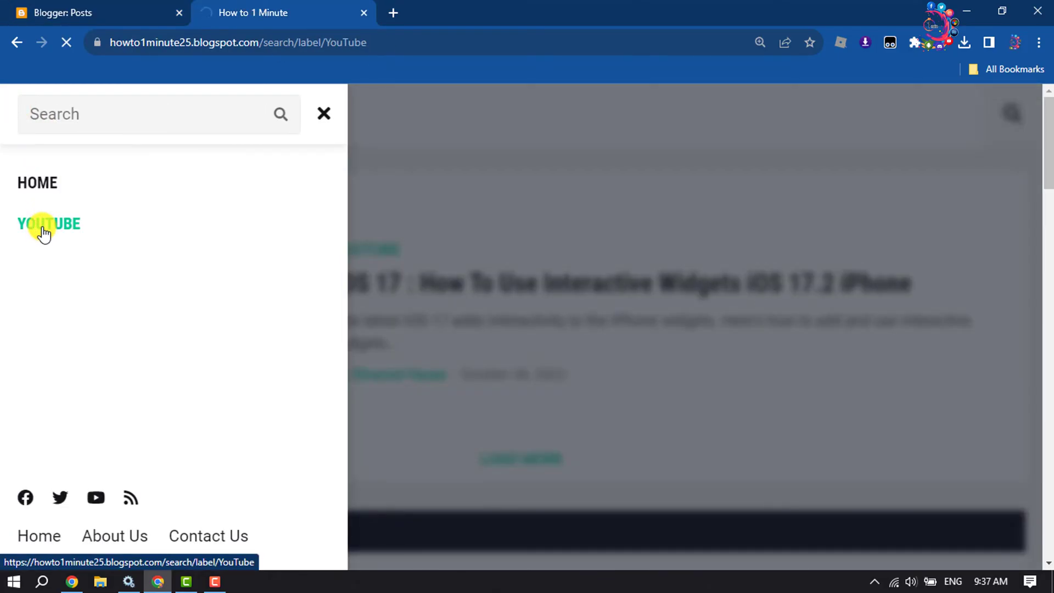
{"action": "scroll", "coordinate": [811, 259], "scroll_direction": "down", "scroll_amount": 7}
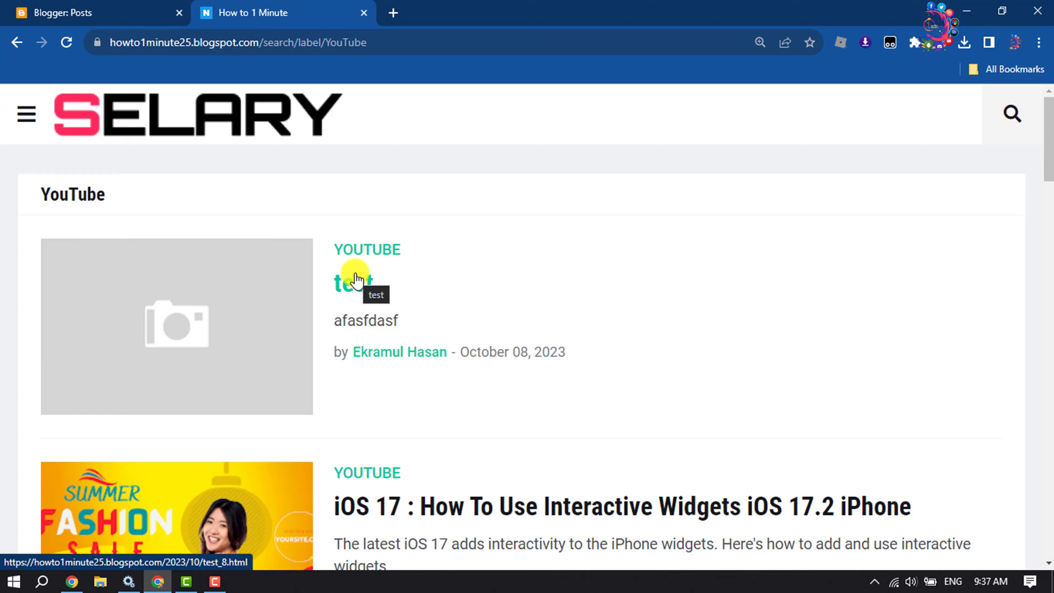
{"action": "scroll", "coordinate": [411, 435], "scroll_direction": "down", "scroll_amount": 8}
{"action": "scroll", "coordinate": [411, 439], "scroll_direction": "up", "scroll_amount": 6}
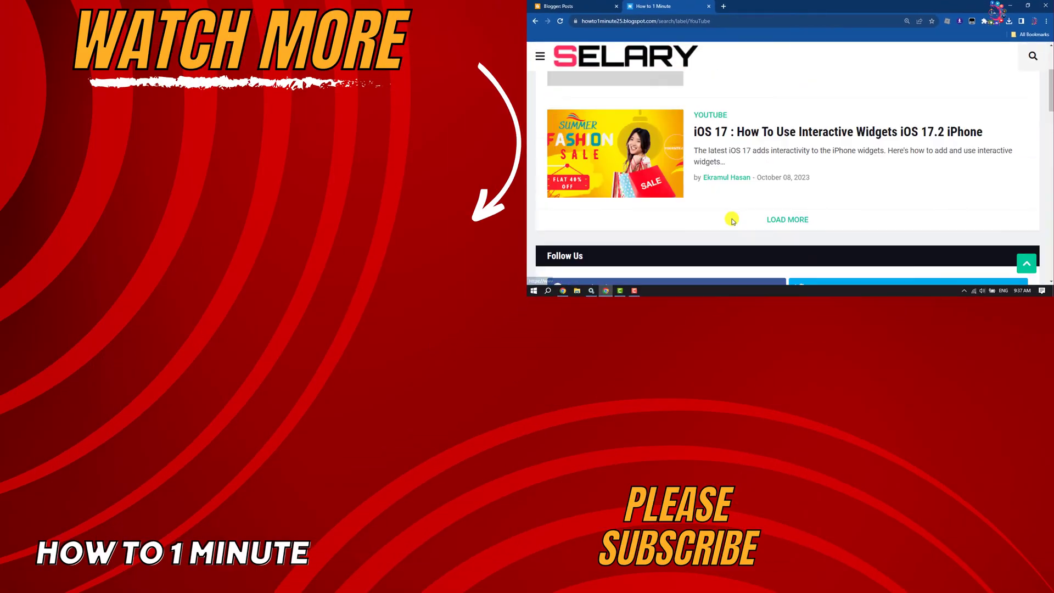